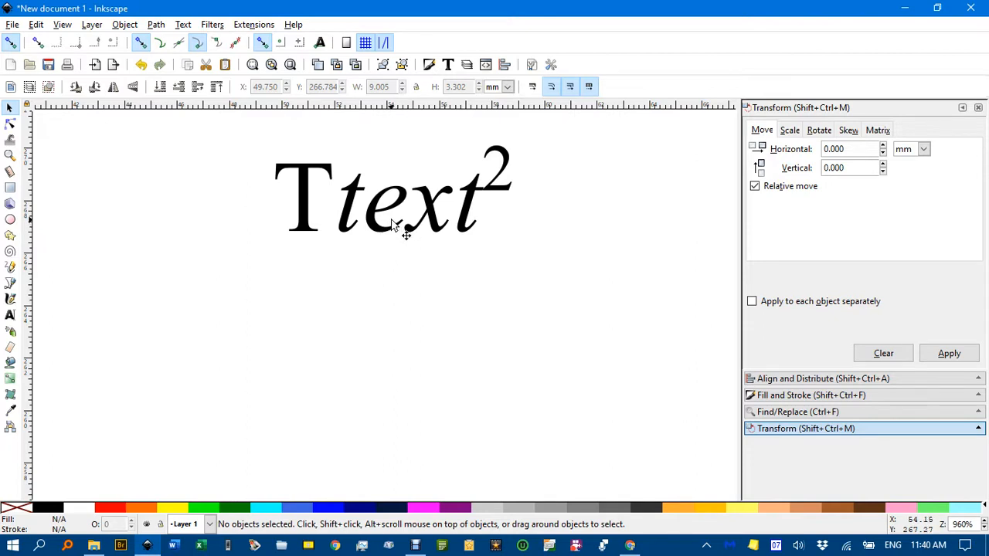
key(ctrl)
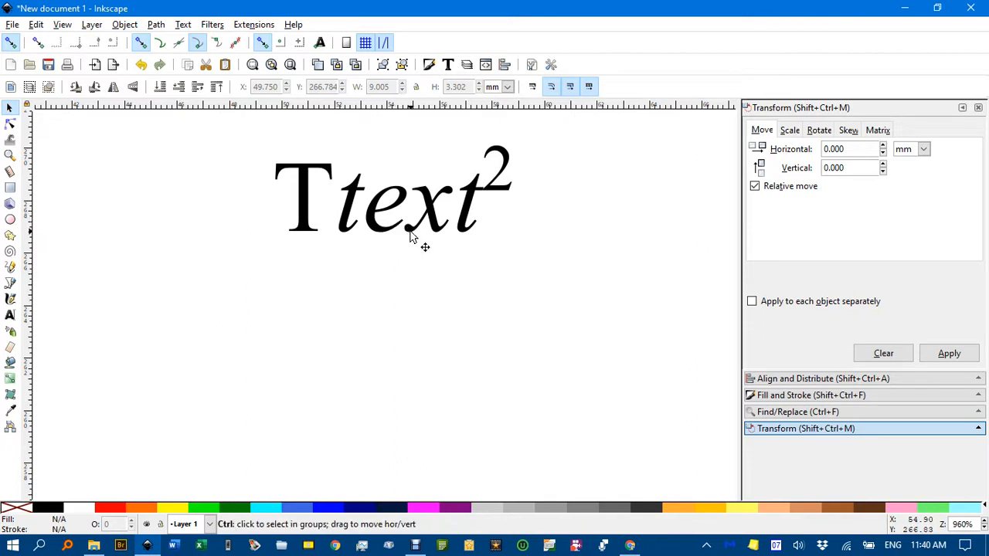
scroll(409, 236, down, 3)
scroll(410, 236, down, 2)
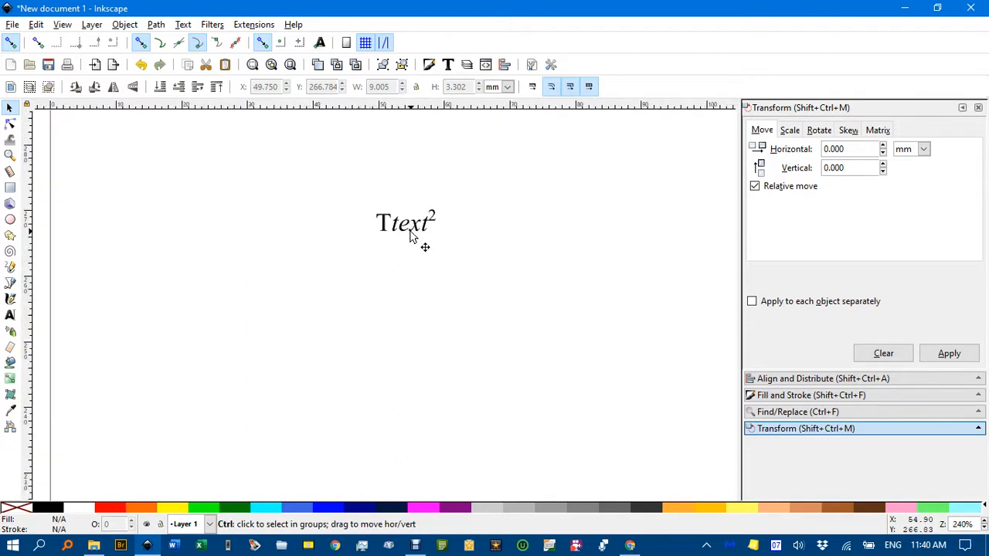
drag(368, 352, 371, 245)
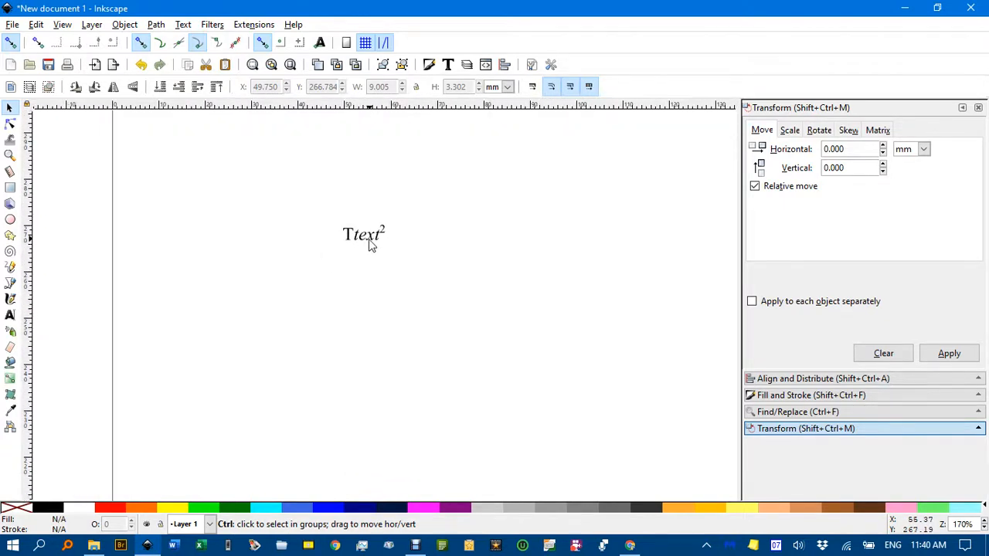
scroll(366, 251, up, 5)
scroll(363, 254, up, 1)
scroll(364, 254, down, 1)
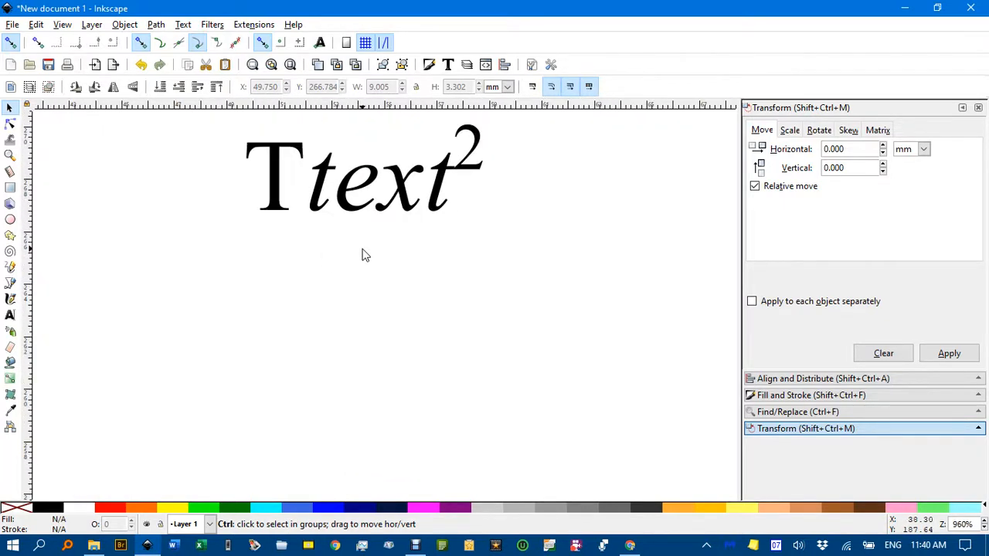
drag(386, 247, 421, 247)
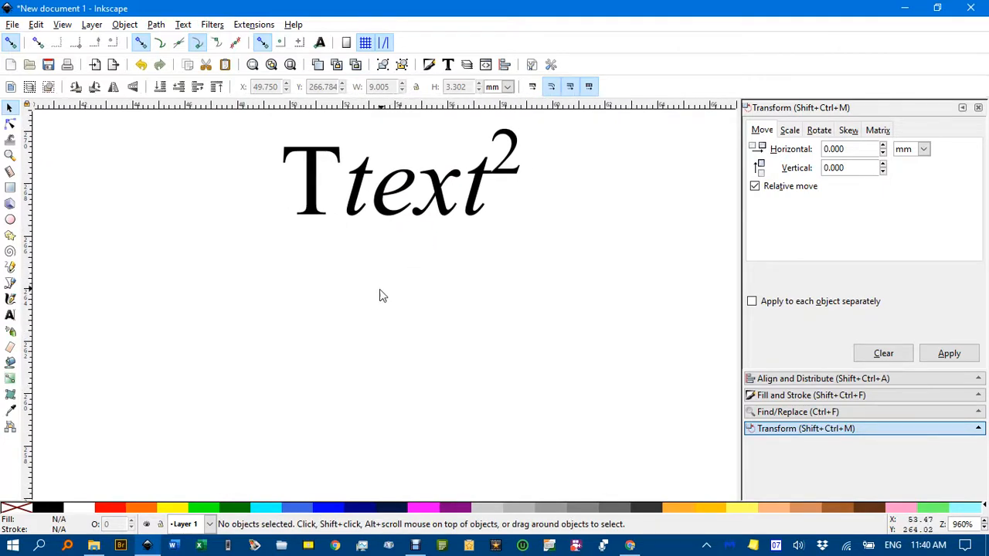
Add a new text object reading "Ttext2" below the existing text
key(t)
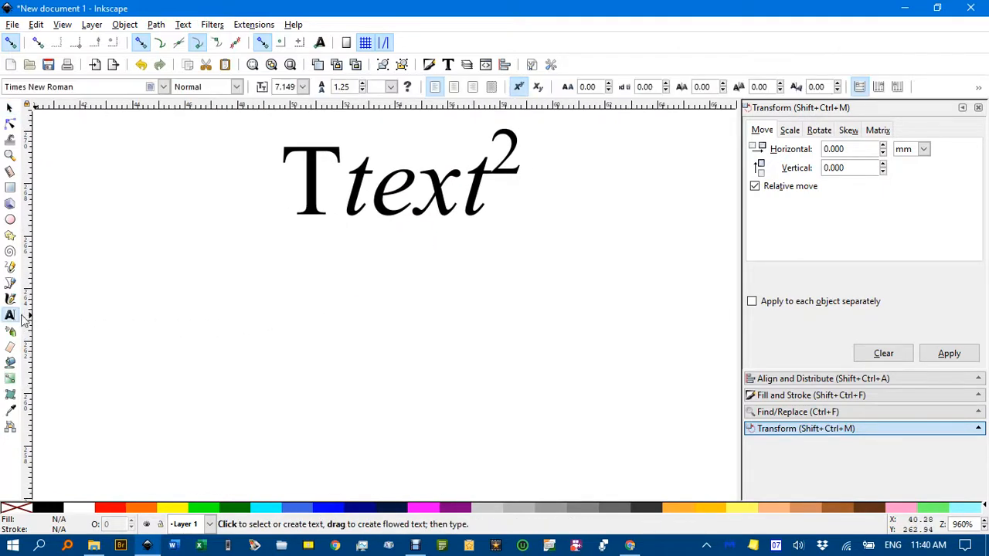
click(292, 332)
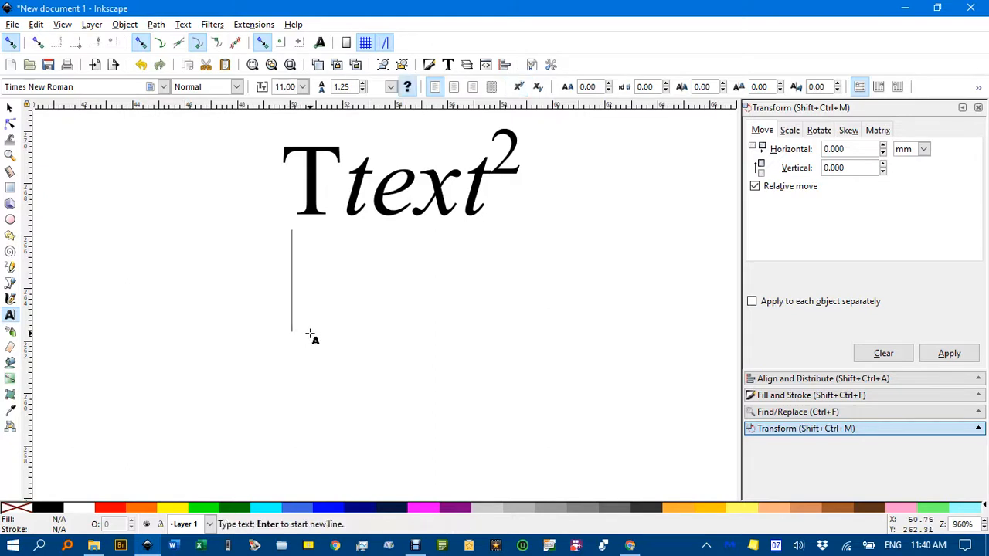
text(Ttext)
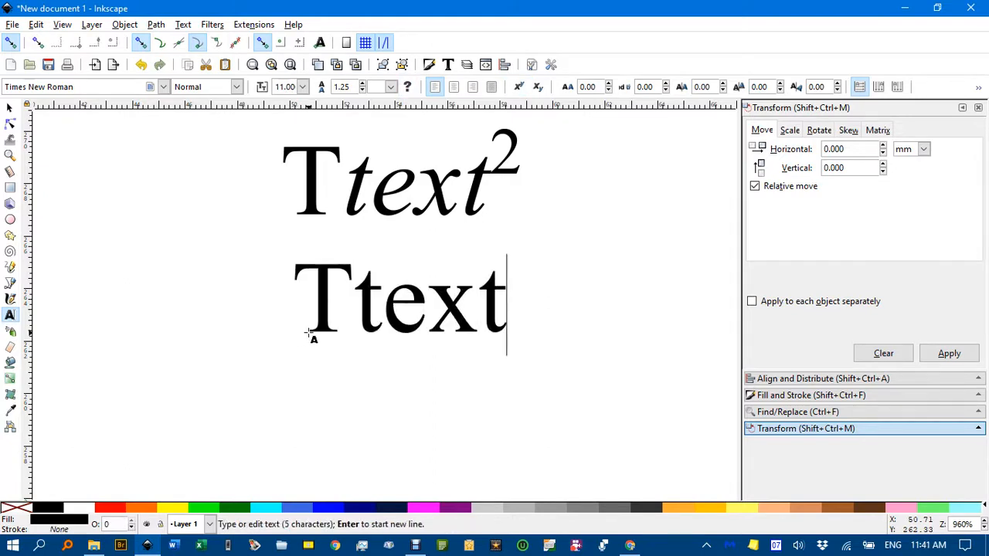
text(2)
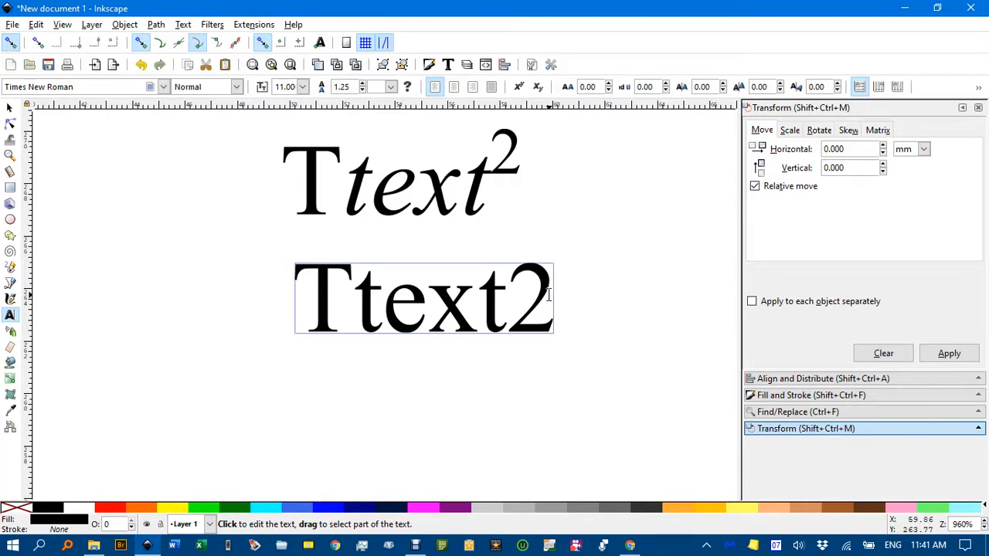
Italicize "text" in the new text object and make its 2 a superscript
drag(355, 294, 535, 295)
key(ctrl+i)
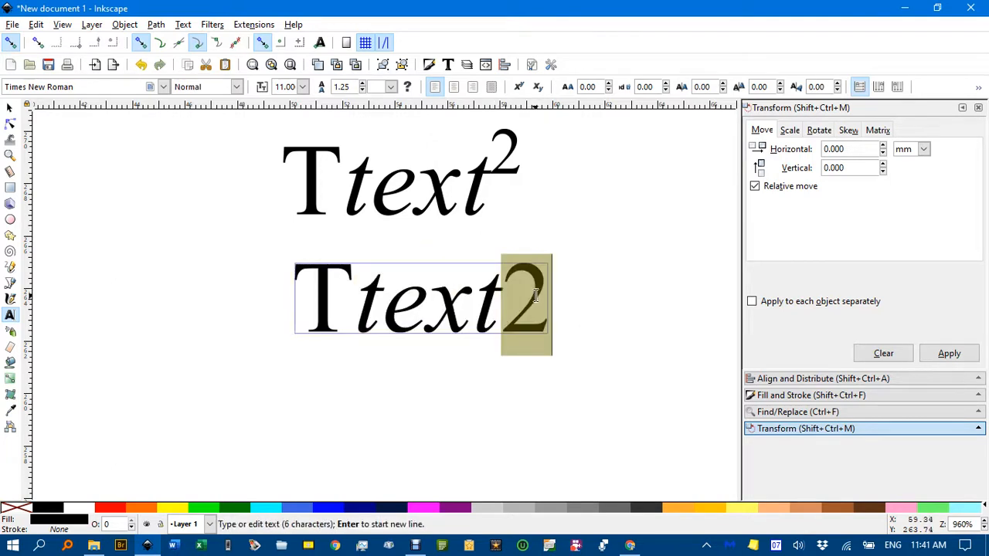
click(519, 86)
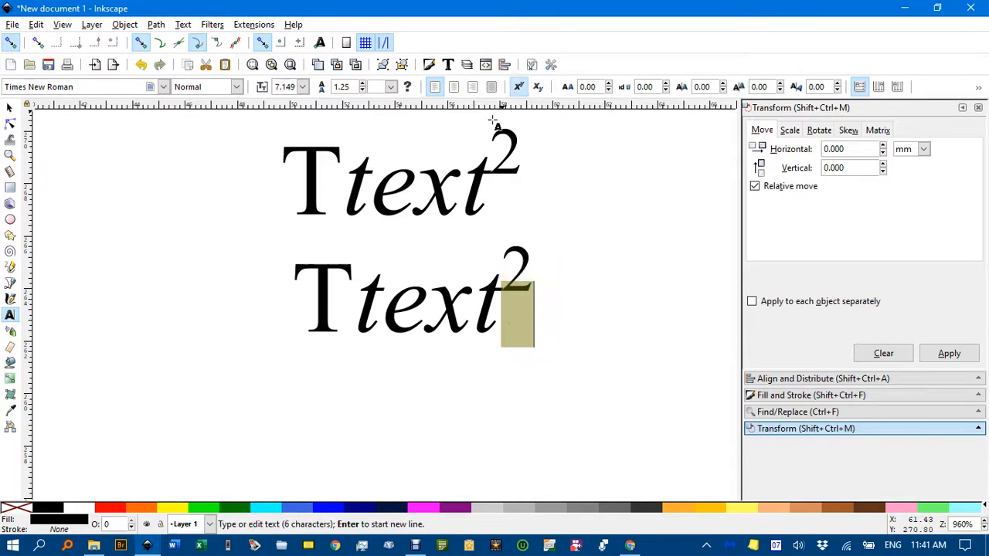
Move the new text object slightly down so its left edge aligns with the text above
click(10, 108)
click(236, 204)
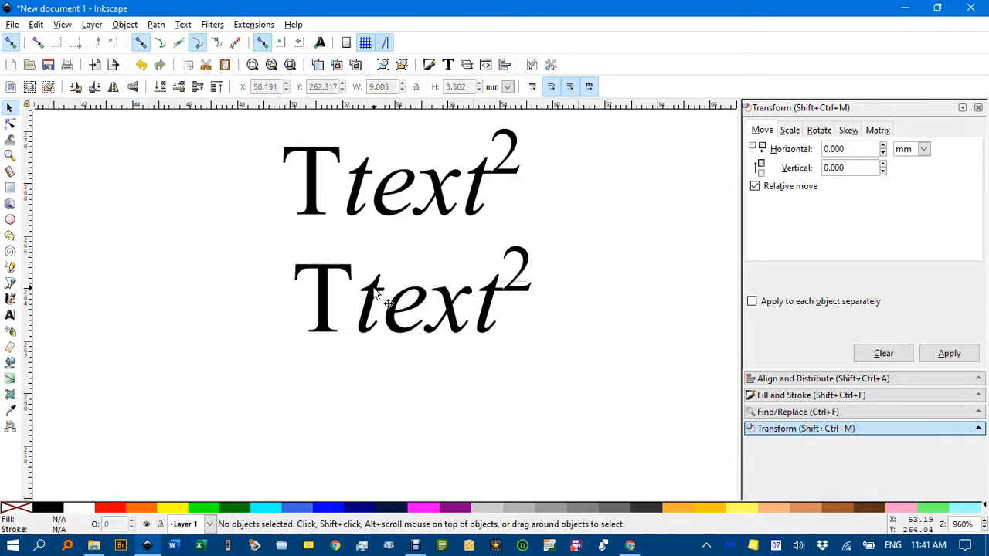
drag(375, 294, 363, 316)
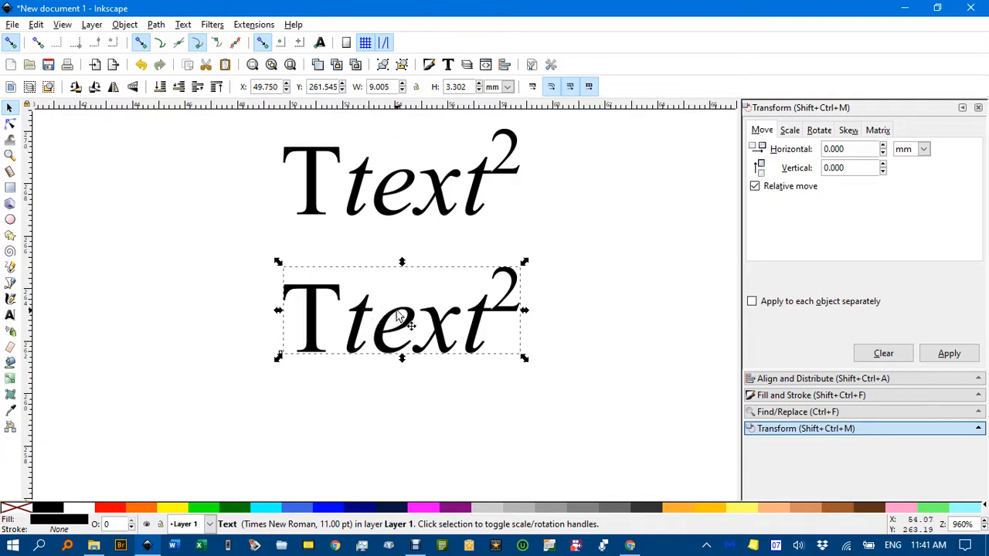
Try inserting a "k" after the capital T in the lower text, and remove it again
key(t)
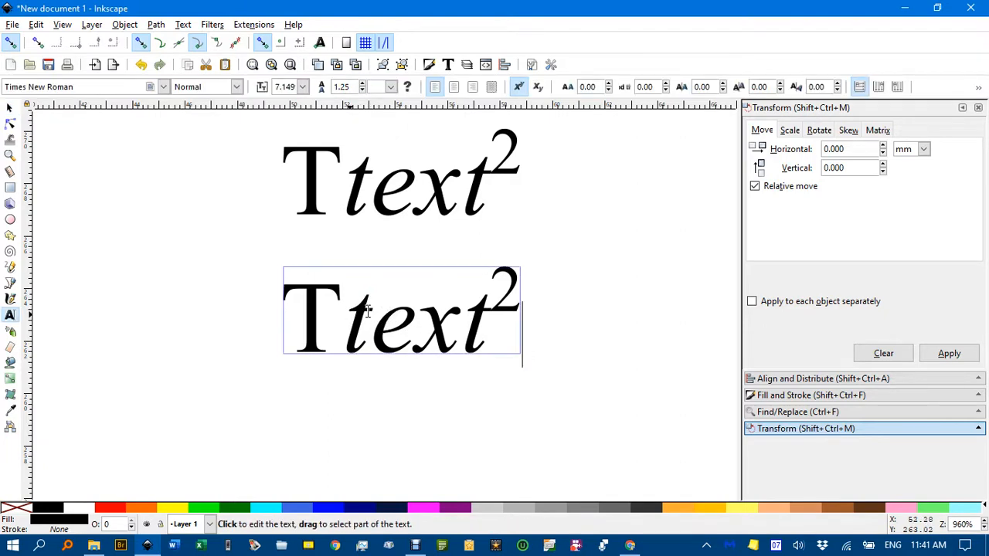
click(351, 315)
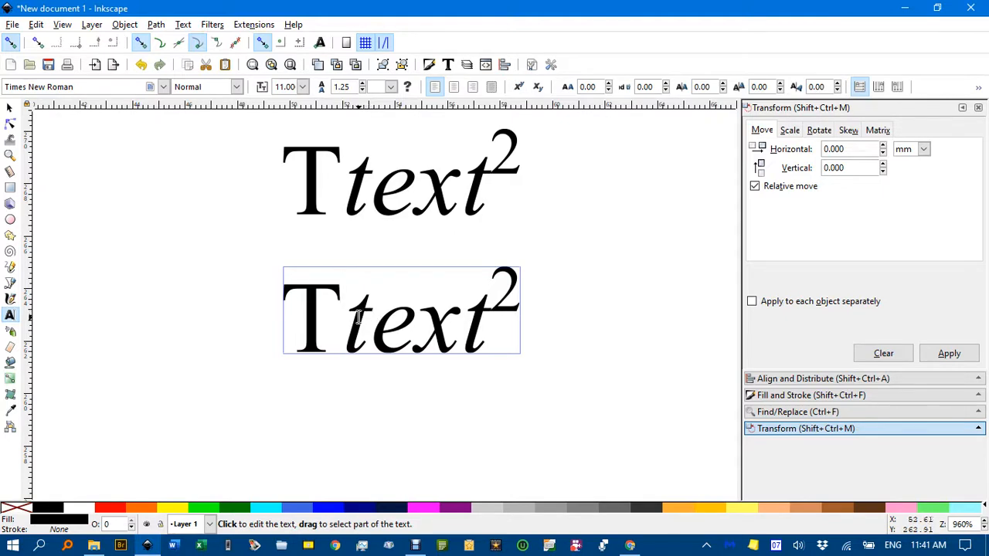
key(Escape)
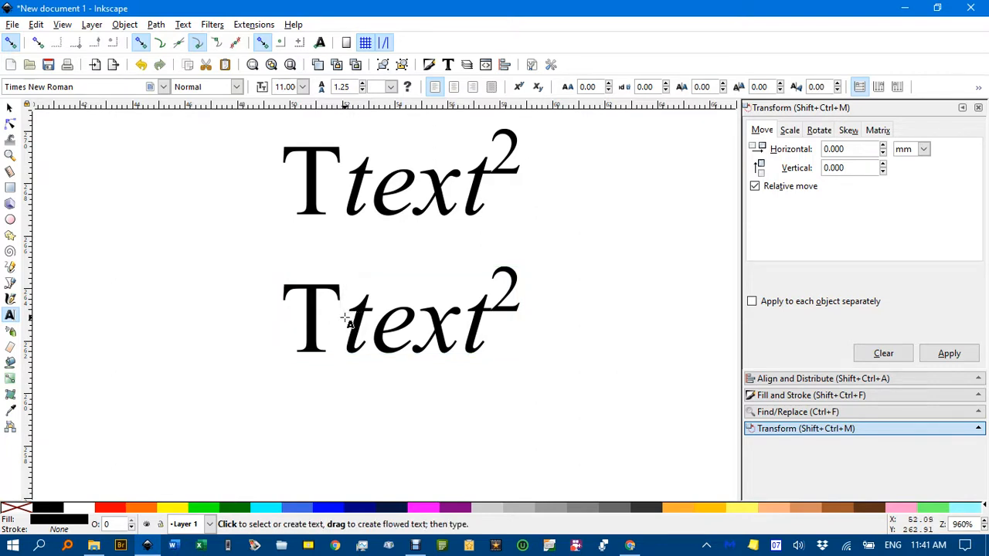
click(319, 316)
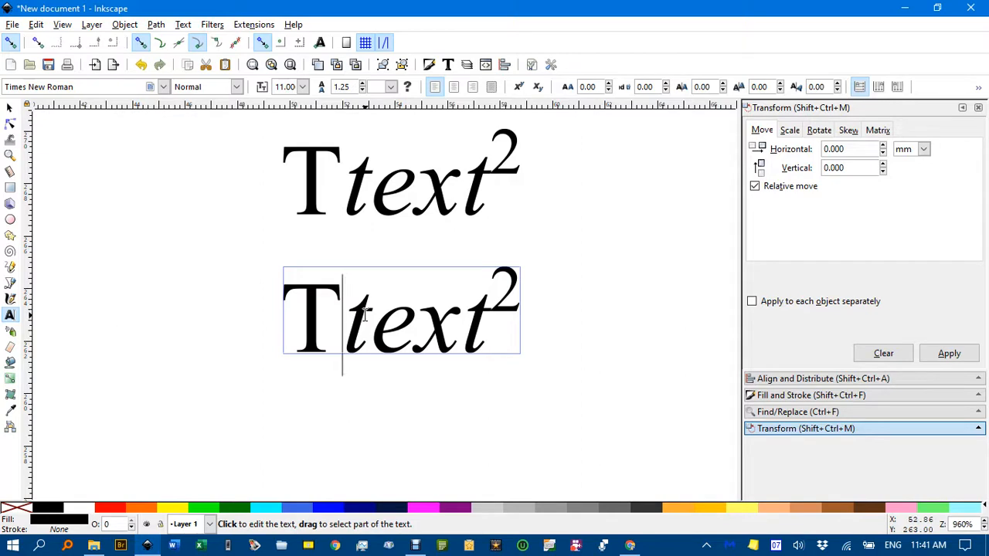
text(k)
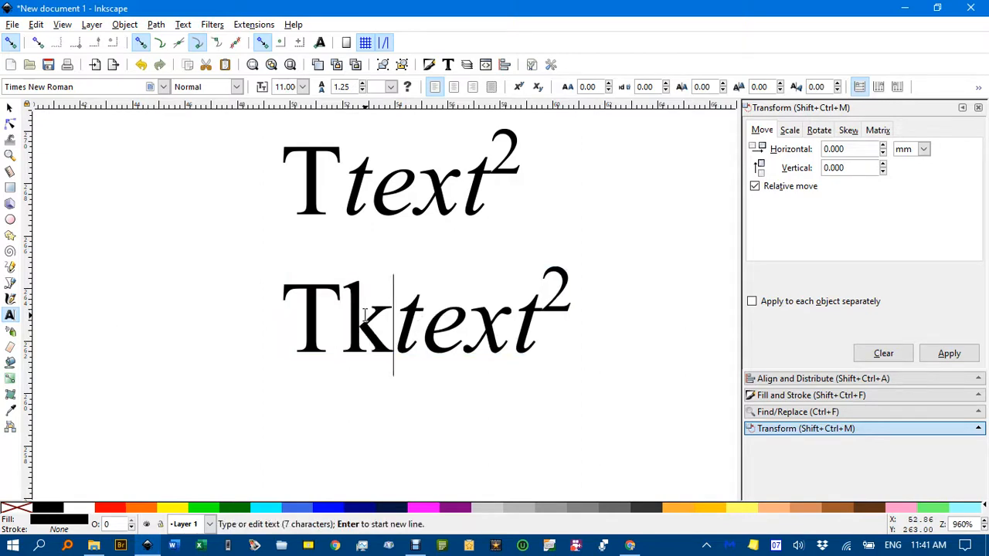
key(BackSpace)
key(Escape)
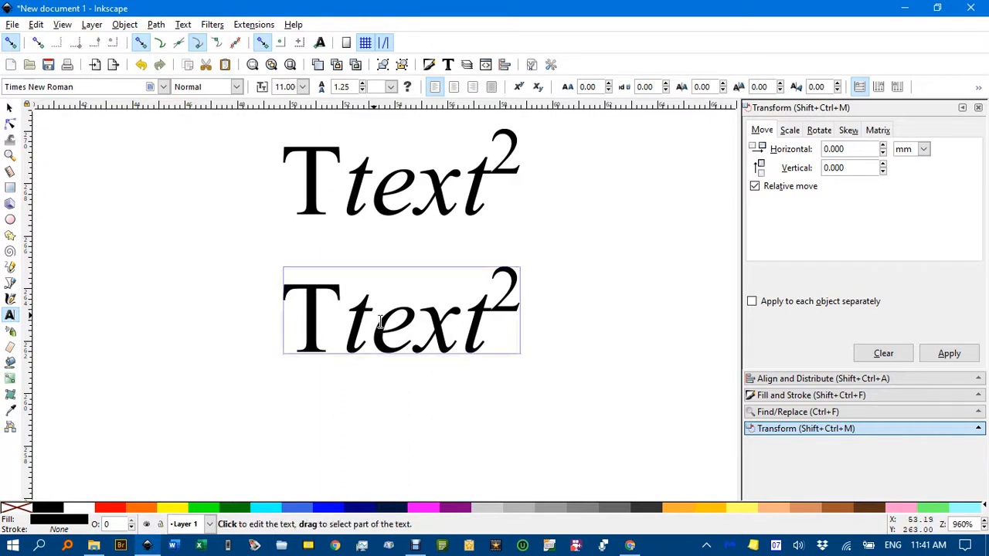
Try inserting a "p" before the "e" and a "u" before the superscript in the lower text, deleting each again
click(379, 323)
text(p)
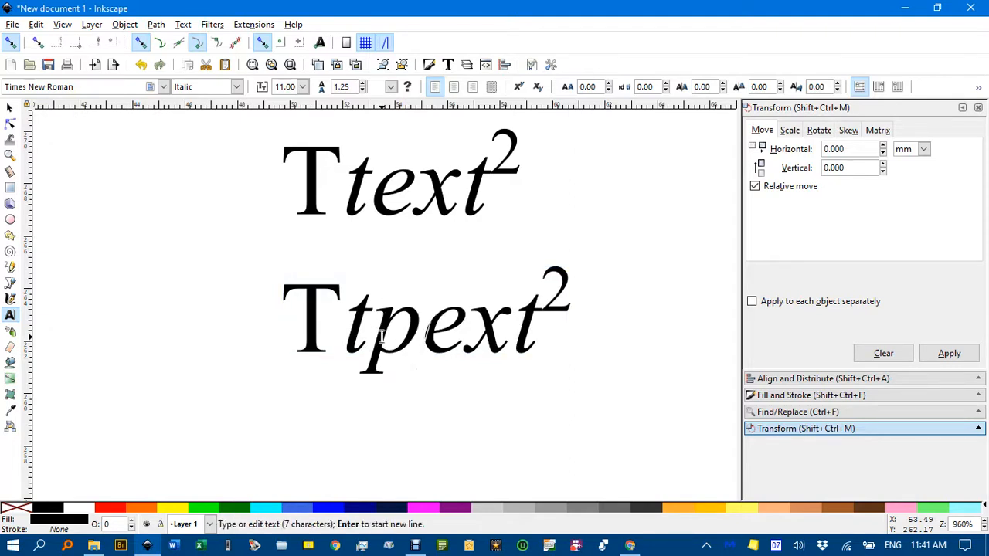
key(BackSpace)
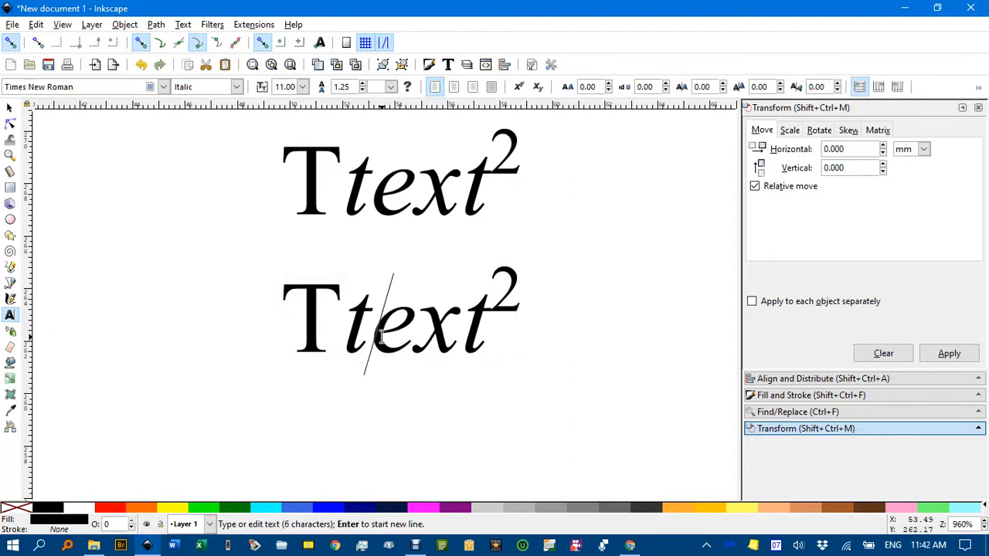
click(498, 302)
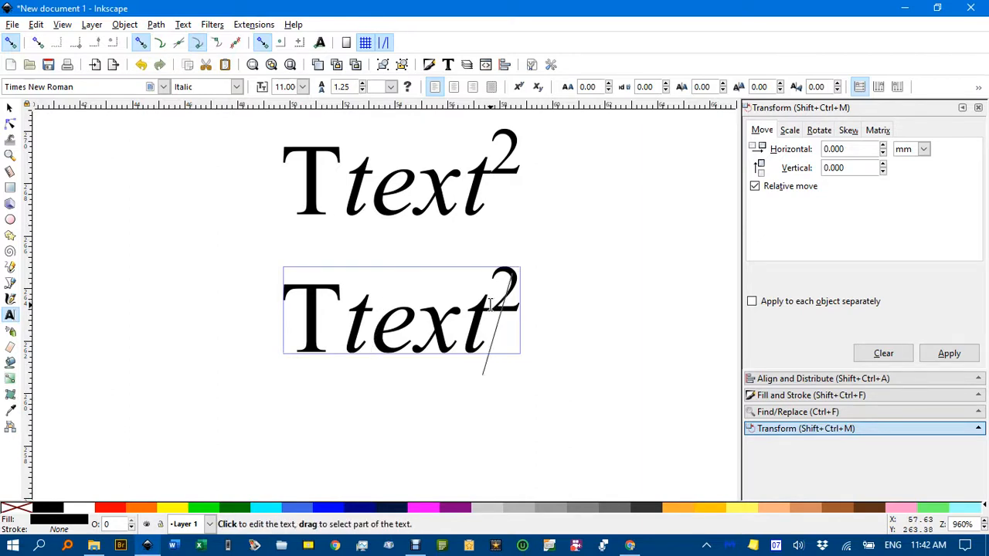
text(u)
key(BackSpace)
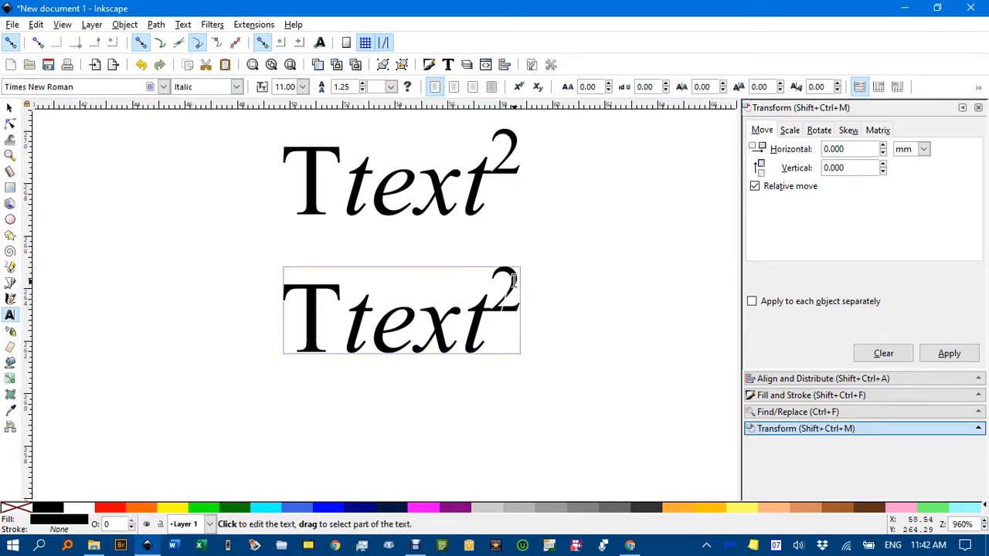
Change the superscript 2 in the lower text to a superscript 3
click(512, 279)
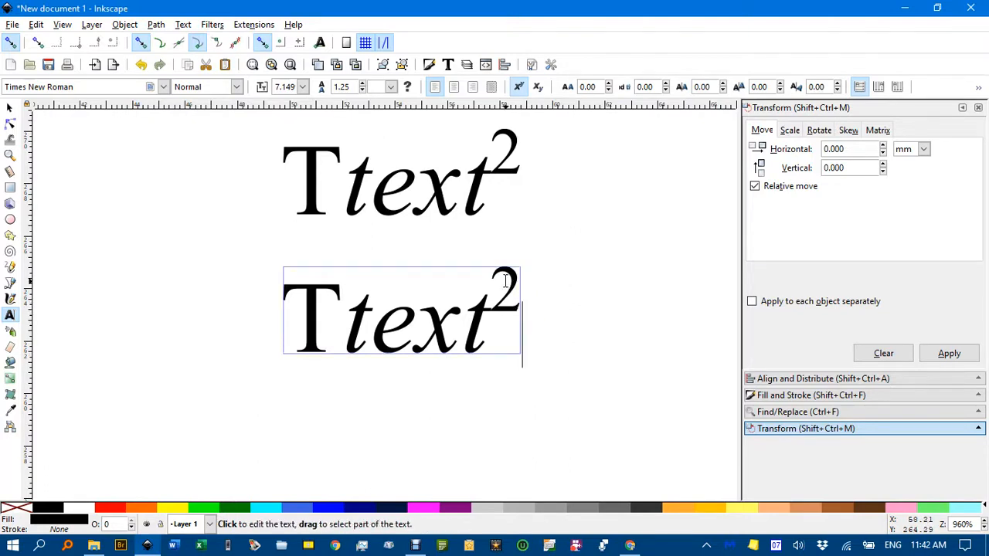
text(3)
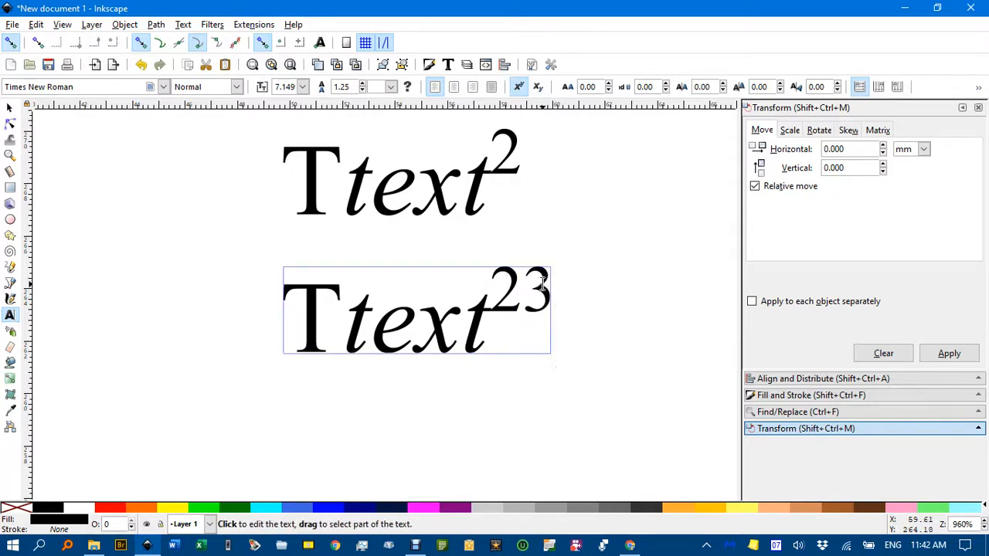
click(534, 284)
key(BackSpace)
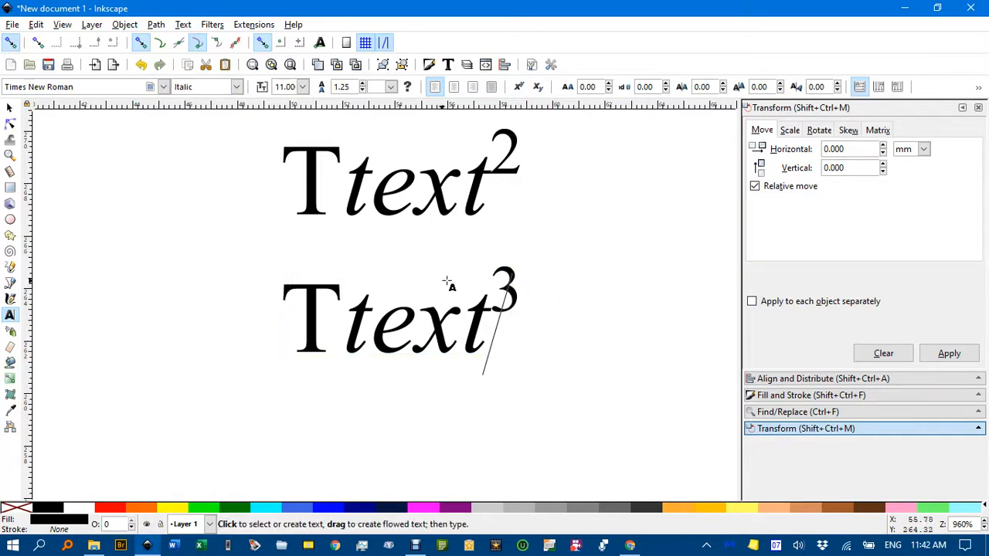
Delete the superscript character of the lower text and enter 5 in its place
double_click(510, 281)
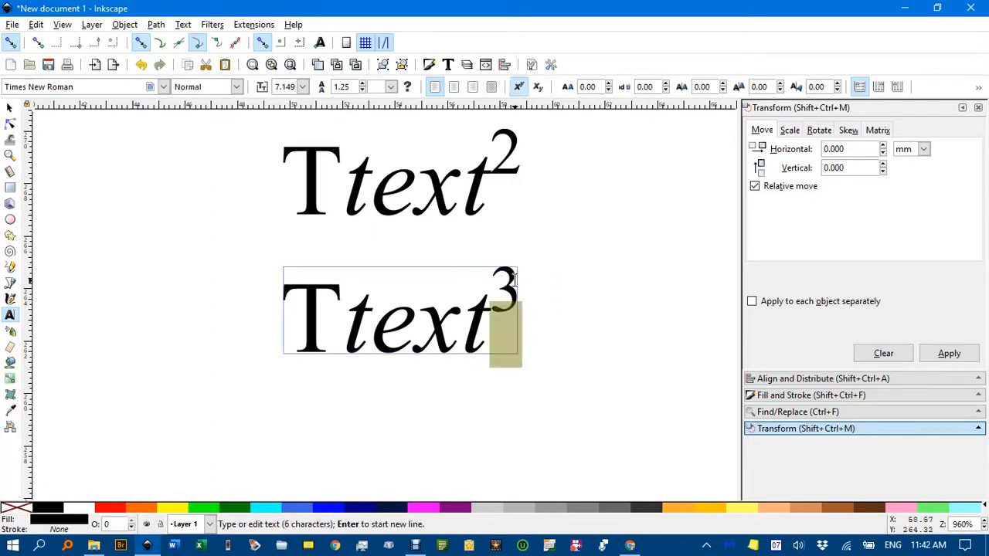
key(BackSpace)
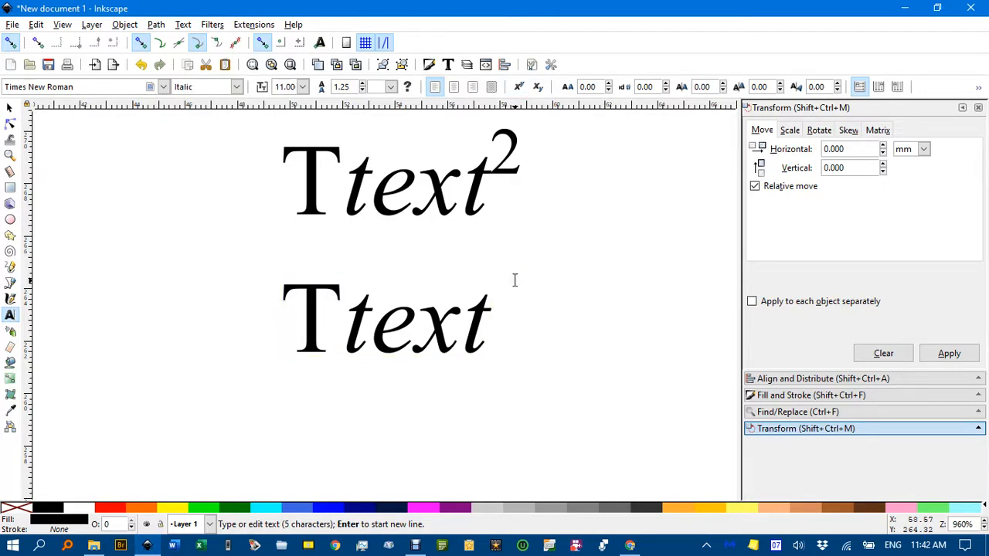
text(5)
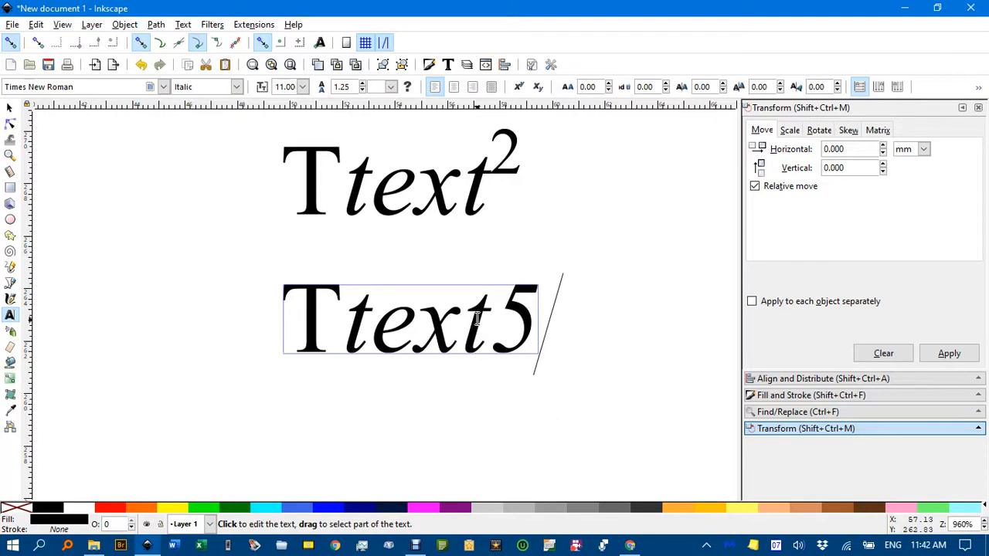
Select the superscript 2 in the upper text and increase its horizontal kerning to 0.08 px
click(513, 156)
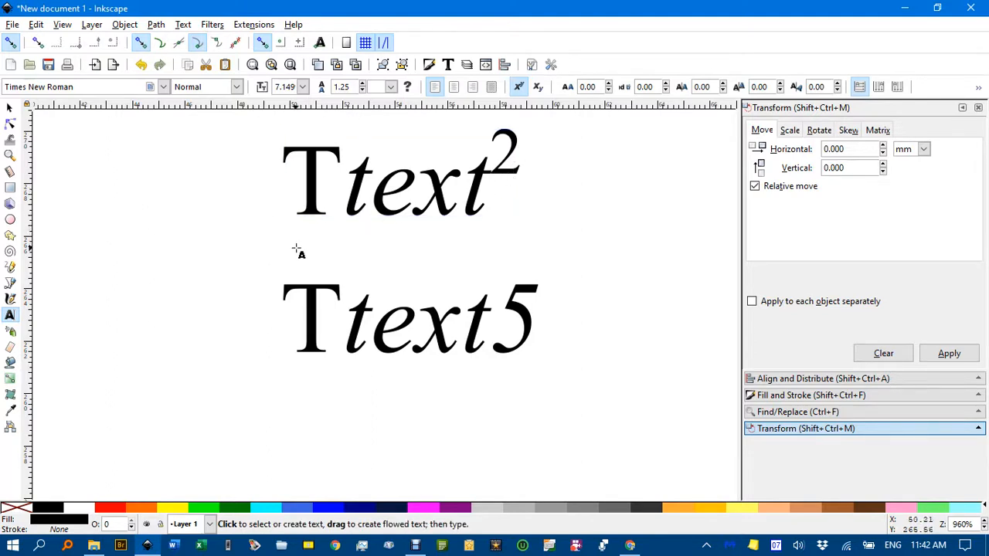
click(495, 166)
scroll(541, 176, up, 2)
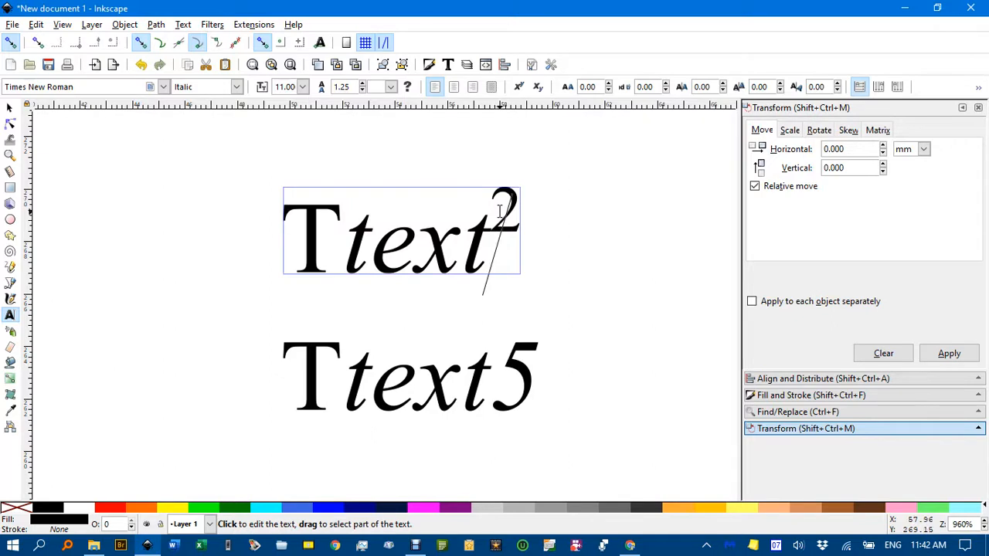
drag(498, 212, 512, 207)
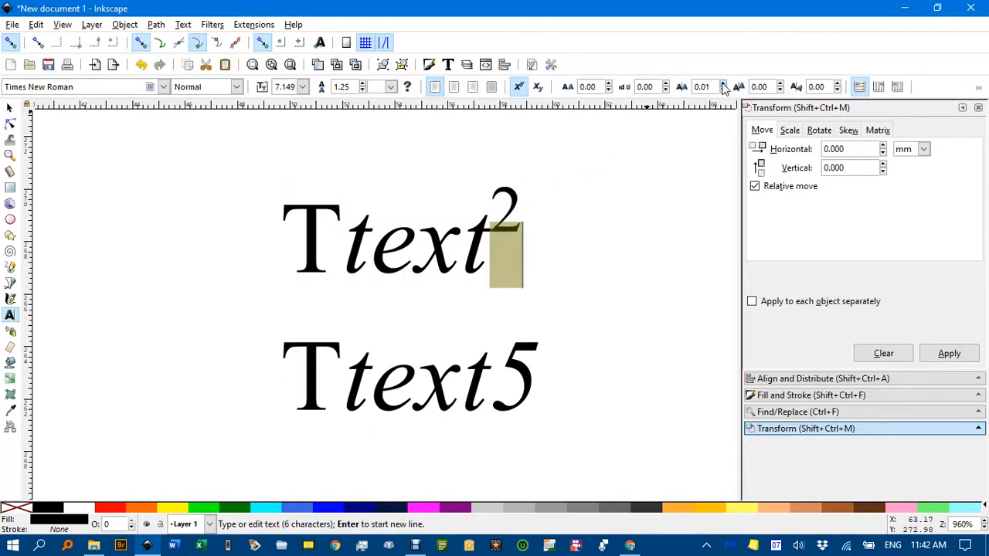
click(723, 84)
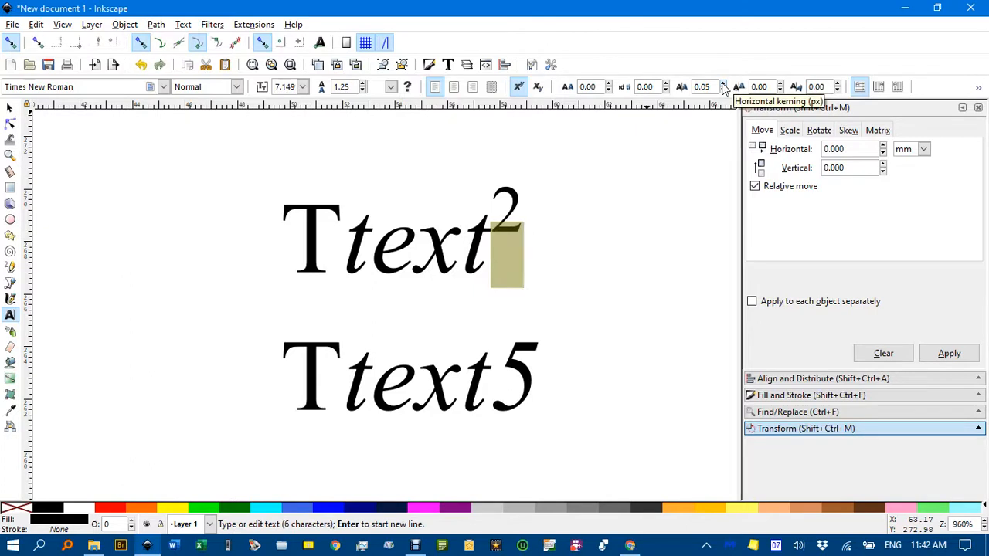
click(723, 83)
click(723, 83)
click(723, 83)
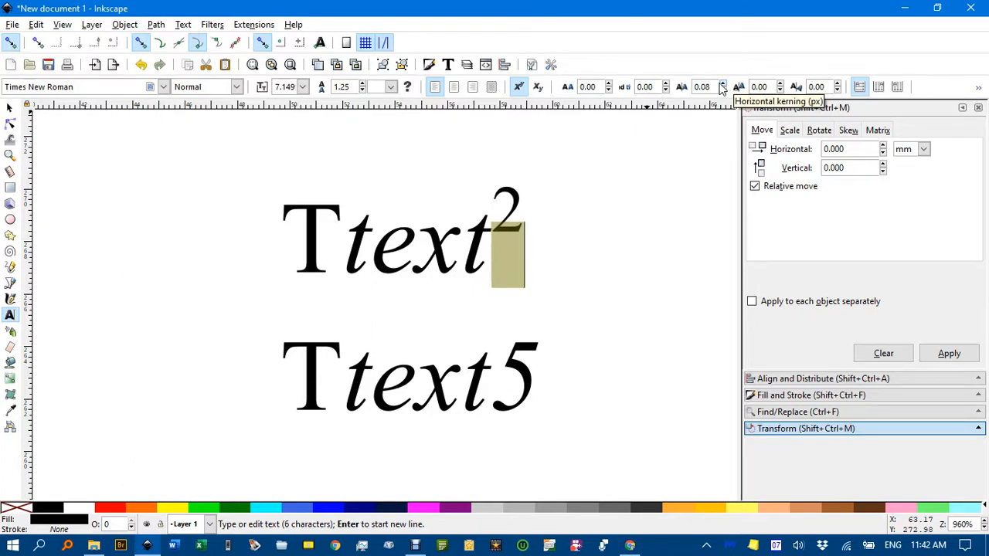
Set the horizontal kerning of the upper text's superscript 2 to 0.5 px
double_click(694, 87)
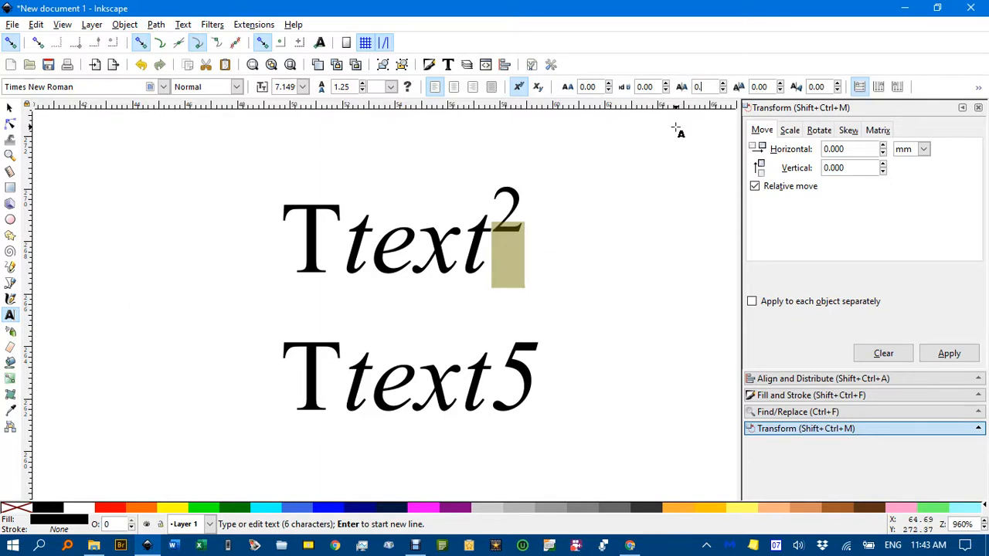
text(0.5)
key(Return)
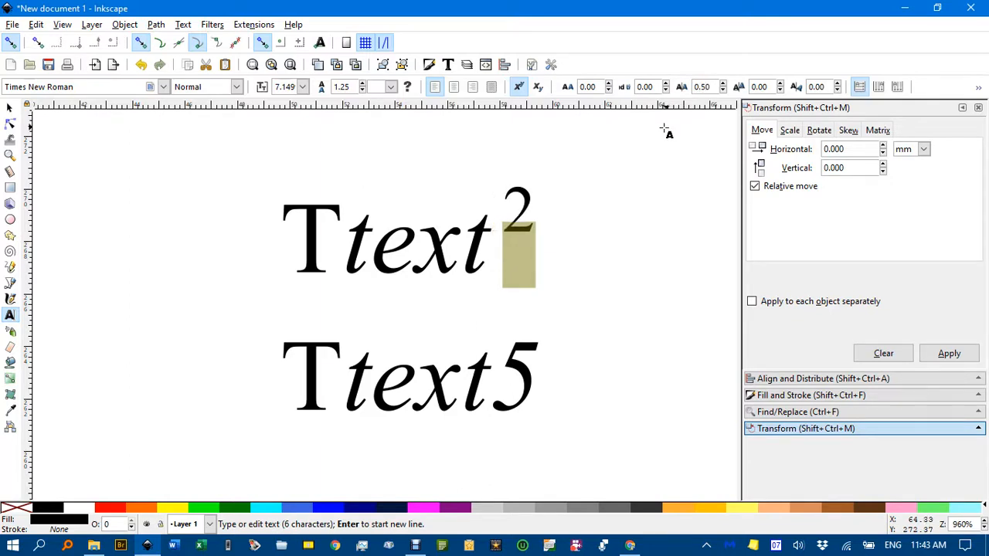
Set the horizontal kerning of the upper text's superscript 2 to 0.3 px and deselect the text
double_click(699, 86)
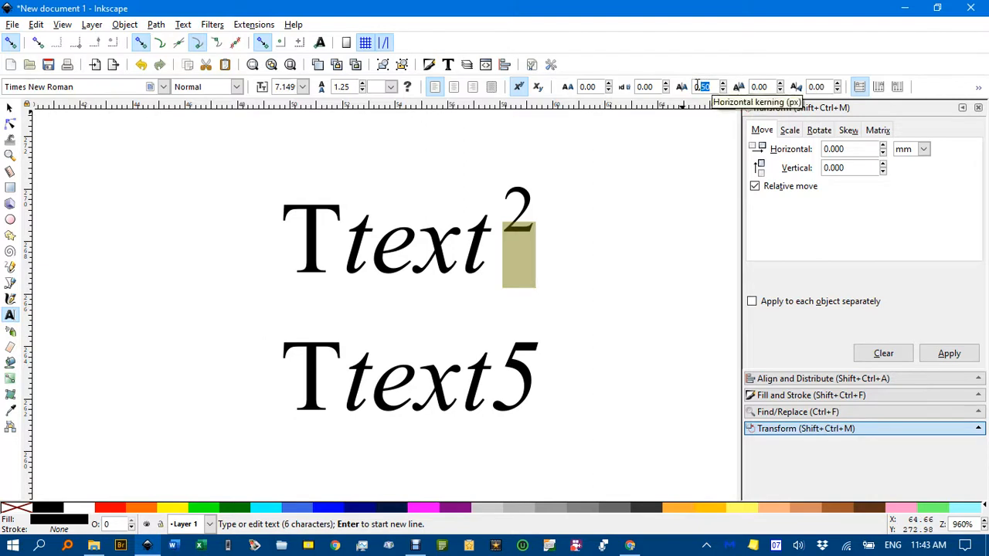
text(0.3)
key(Return)
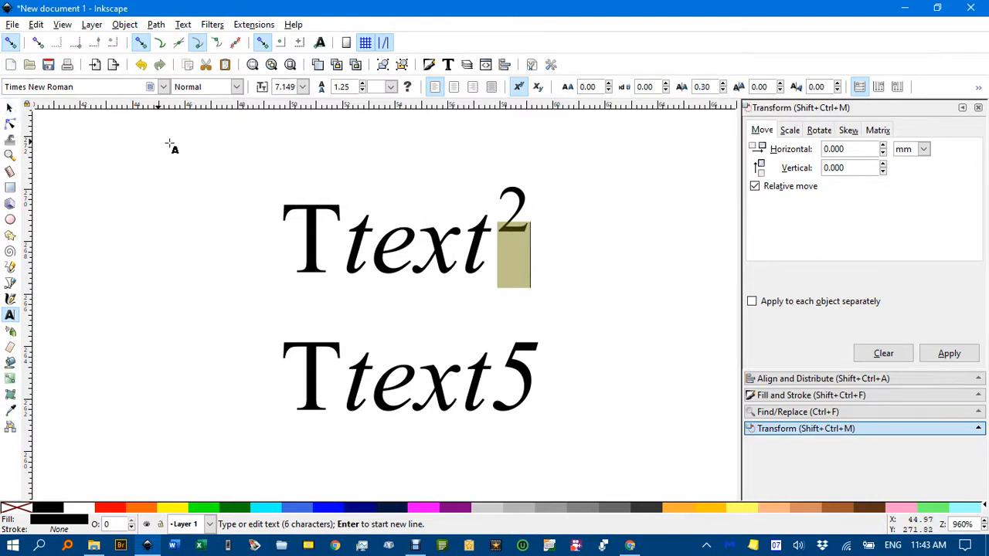
click(207, 152)
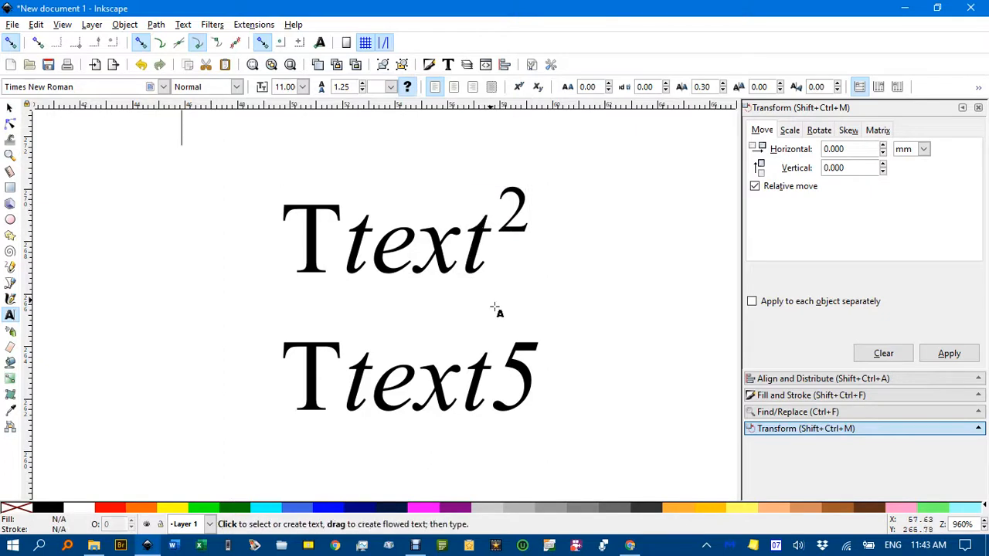
Format the 5 at the end of the lower text as a superscript with the Normal font style
drag(517, 379, 512, 377)
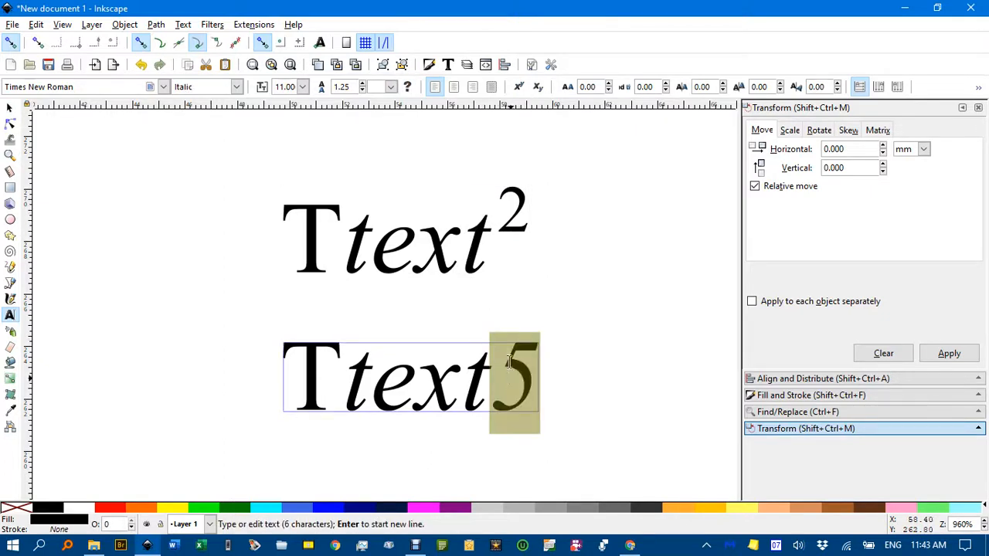
click(518, 86)
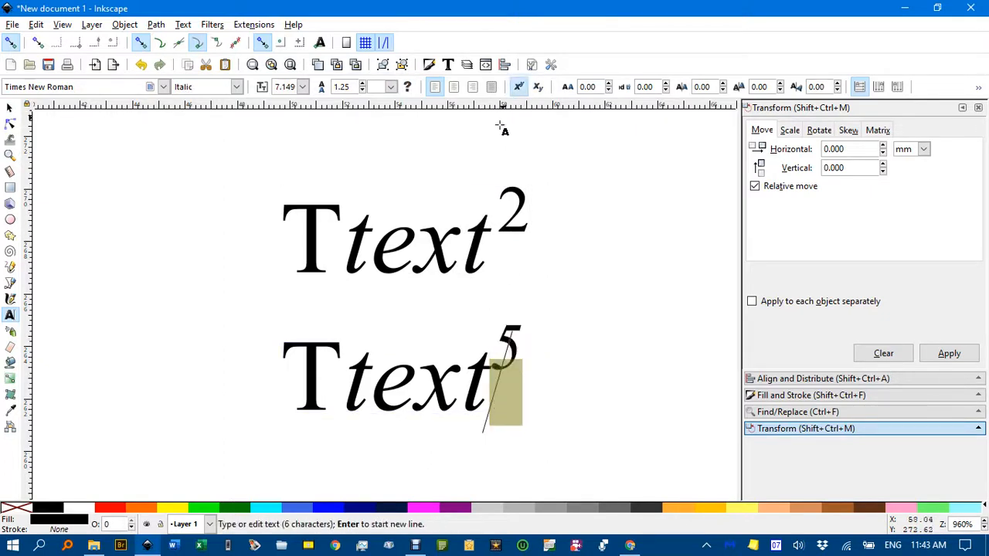
click(236, 87)
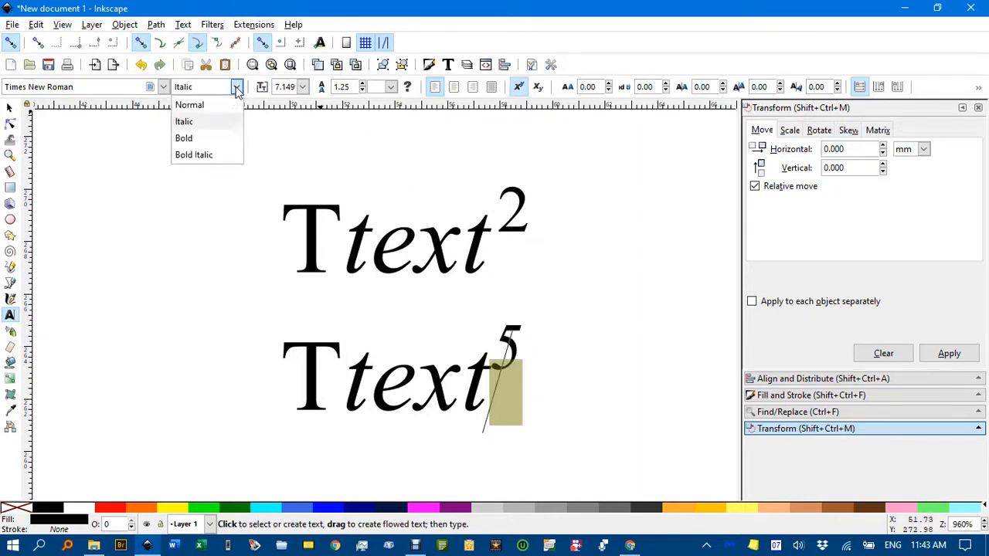
click(193, 106)
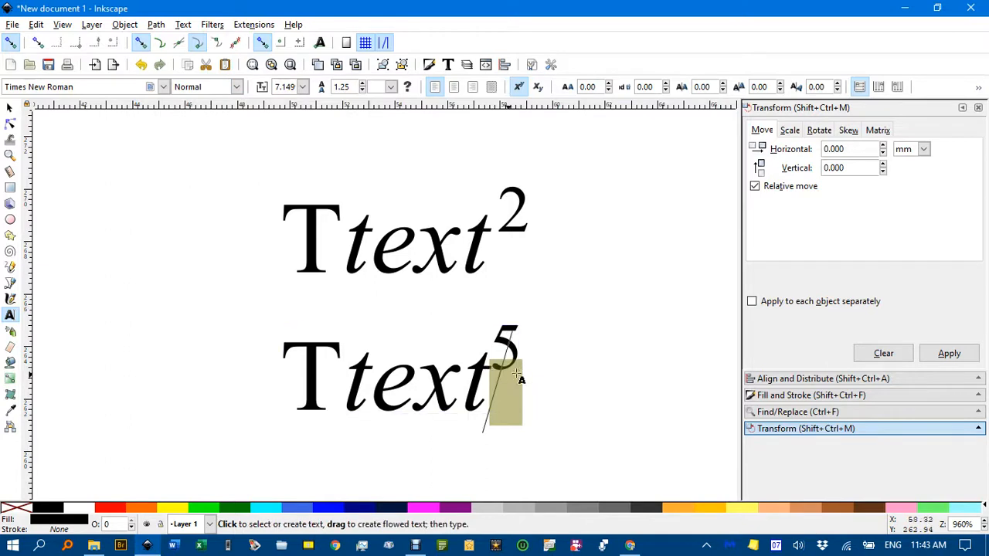
Set the letter spacing of the final italic t in the lower text to 1.5 px and leave text editing
drag(491, 365, 480, 363)
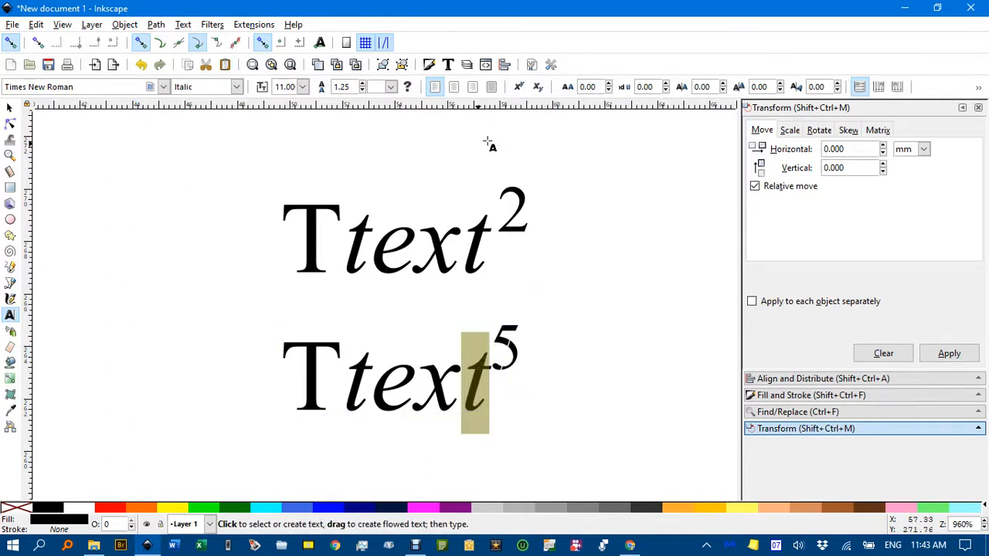
click(594, 87)
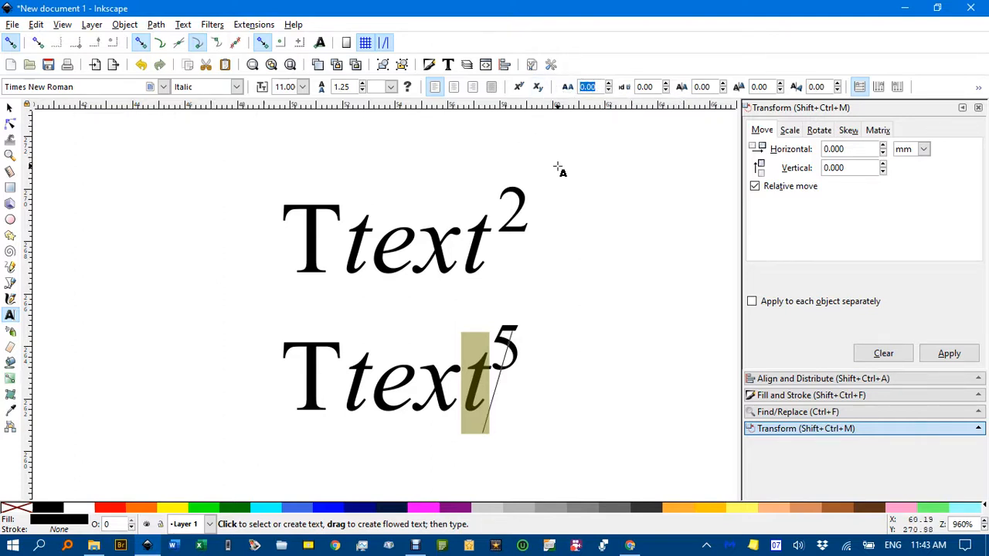
text(1.5)
key(Return)
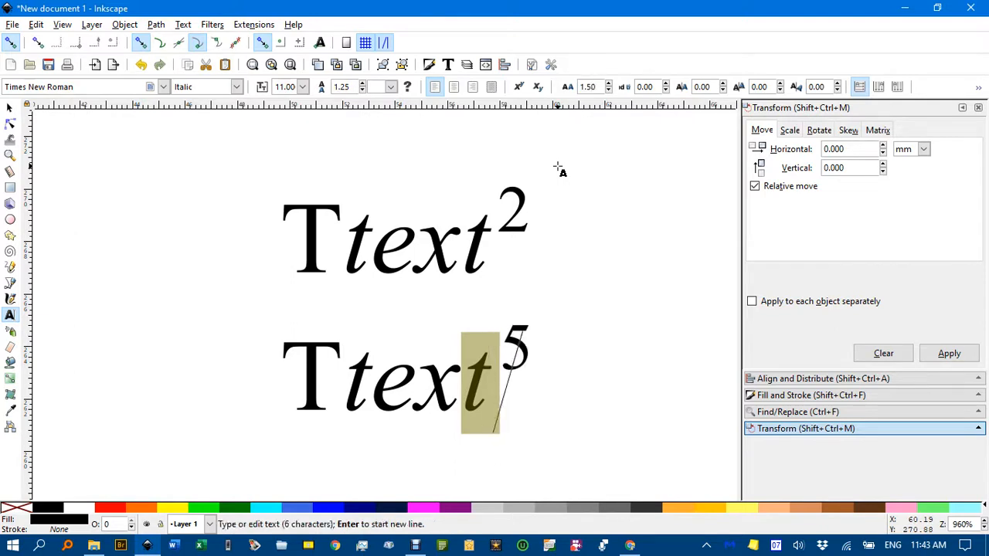
click(9, 107)
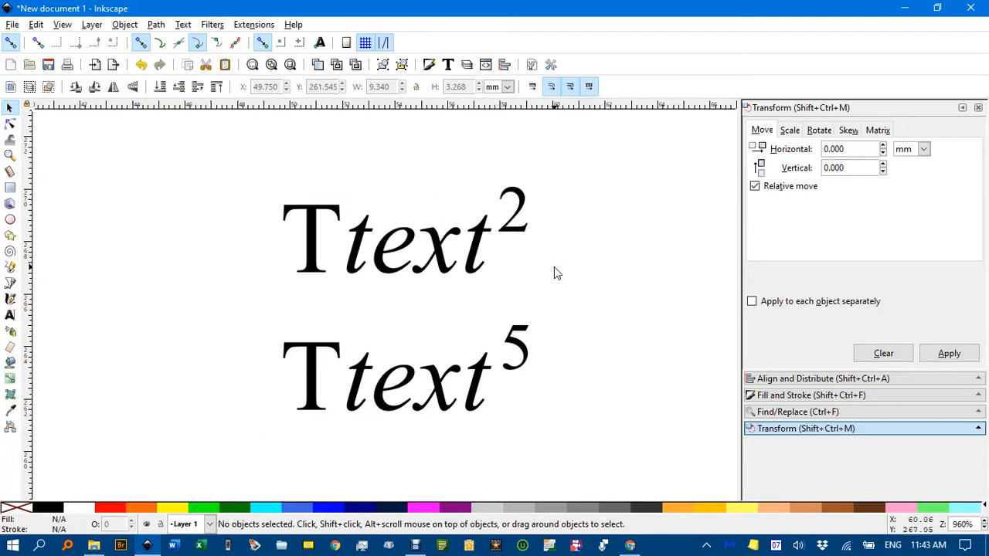
scroll(540, 266, down, 1)
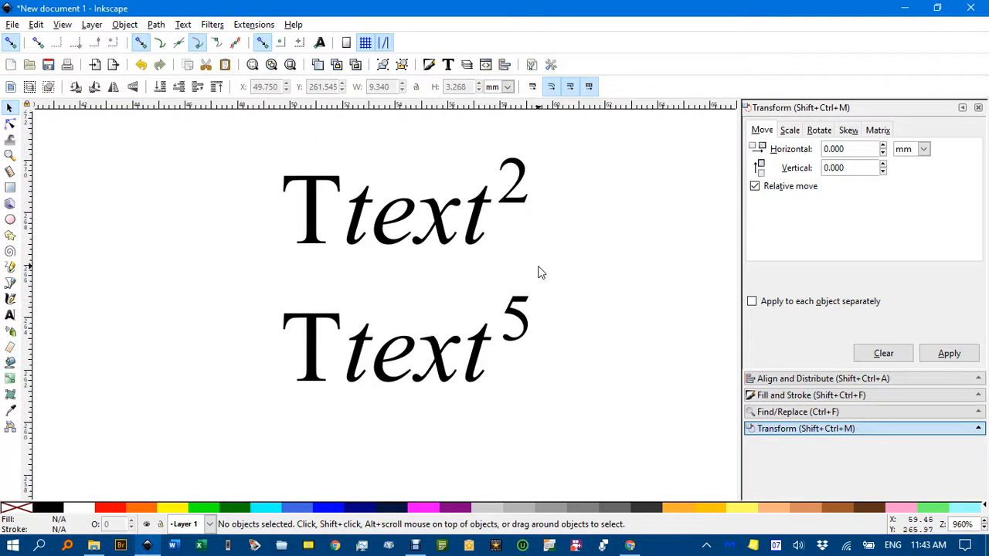